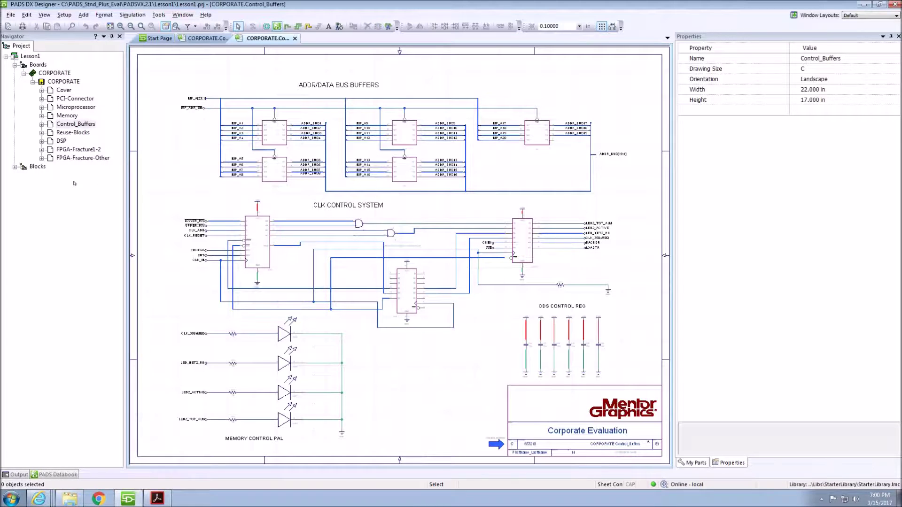
List Control_Buffers' symbols and select C28 and U3 to show U3's 74AC16244DLR properties.
click(42, 125)
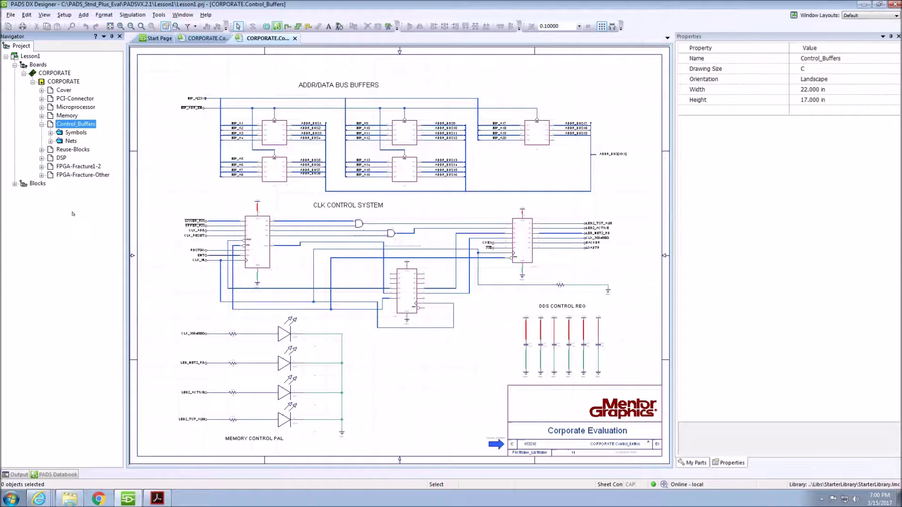
click(50, 132)
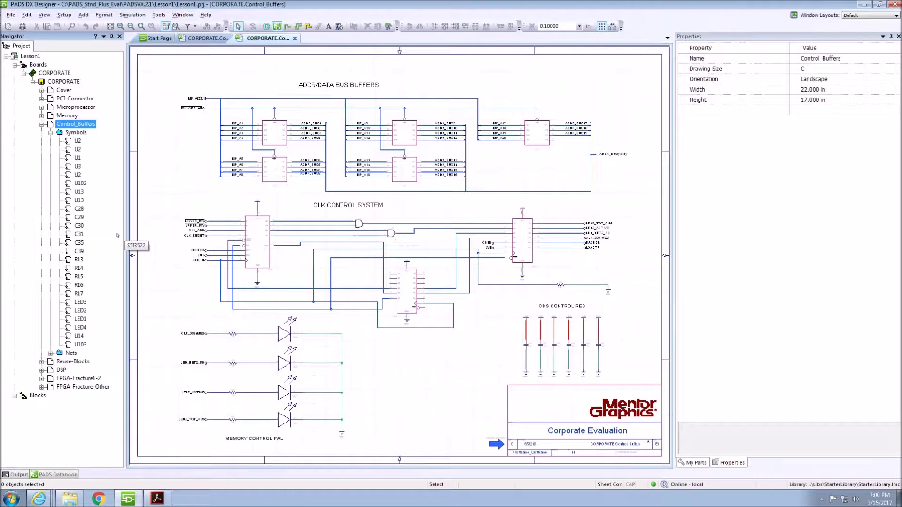
click(79, 209)
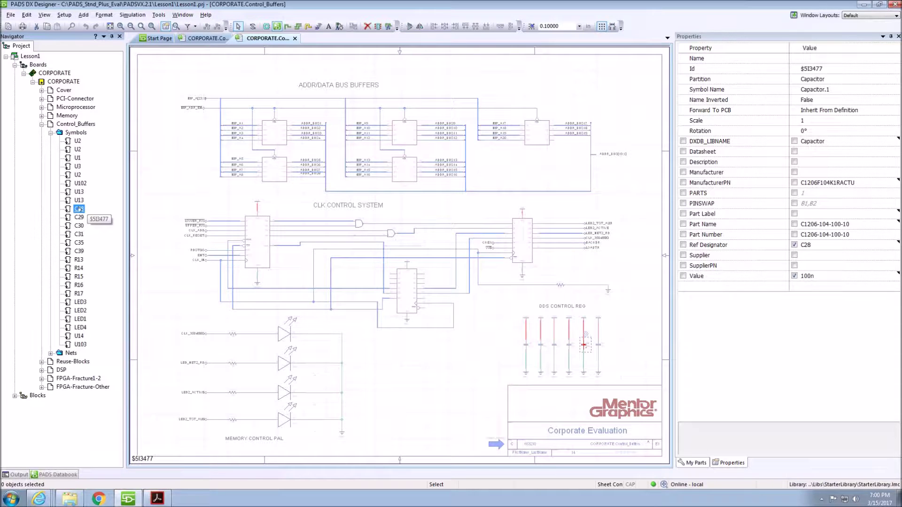
click(77, 167)
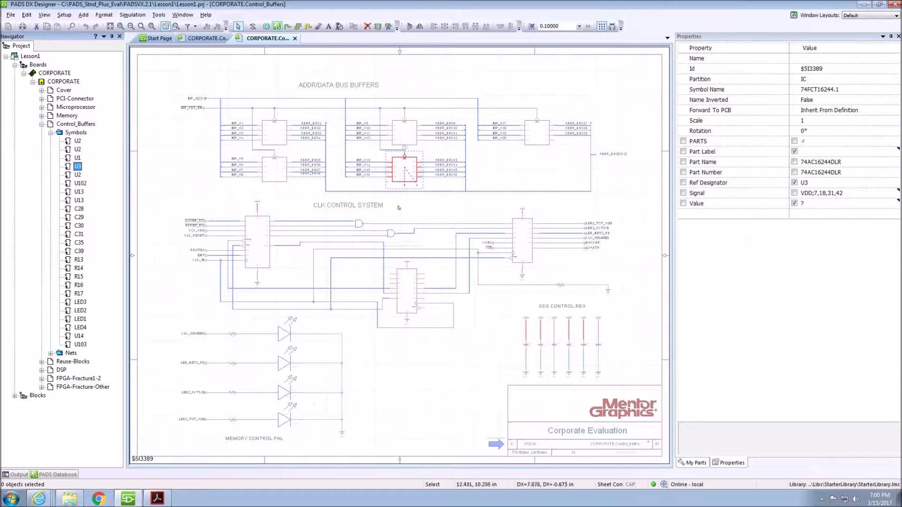
Highlight nets $5N205, CLK_ADD and GND from the Nets list, then collapse Control_Buffers.
click(50, 132)
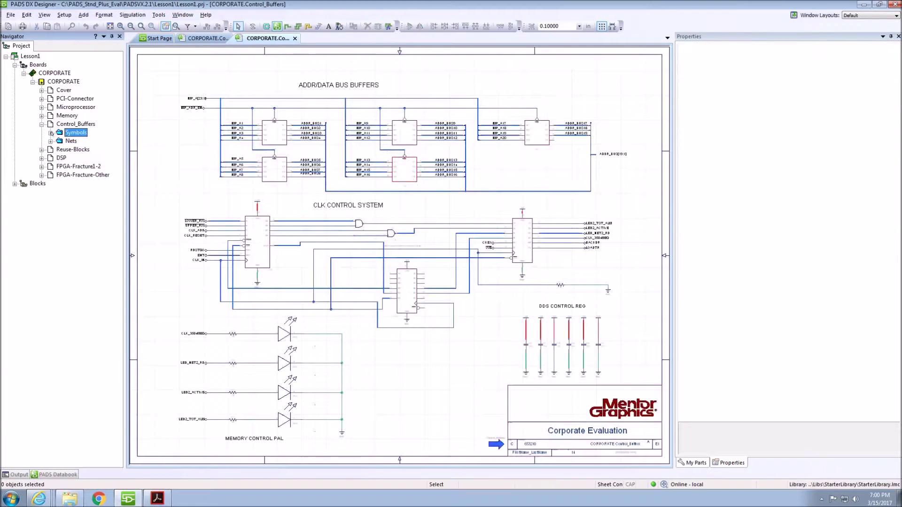
click(50, 141)
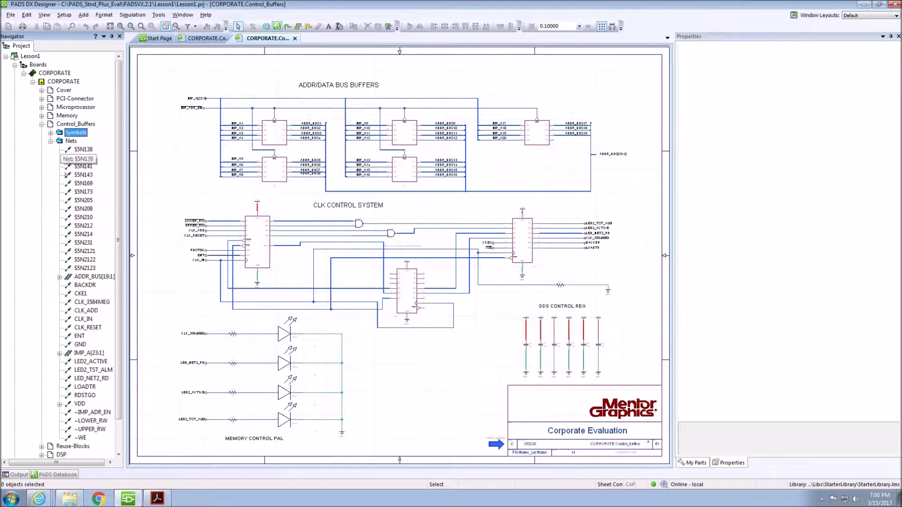
click(78, 199)
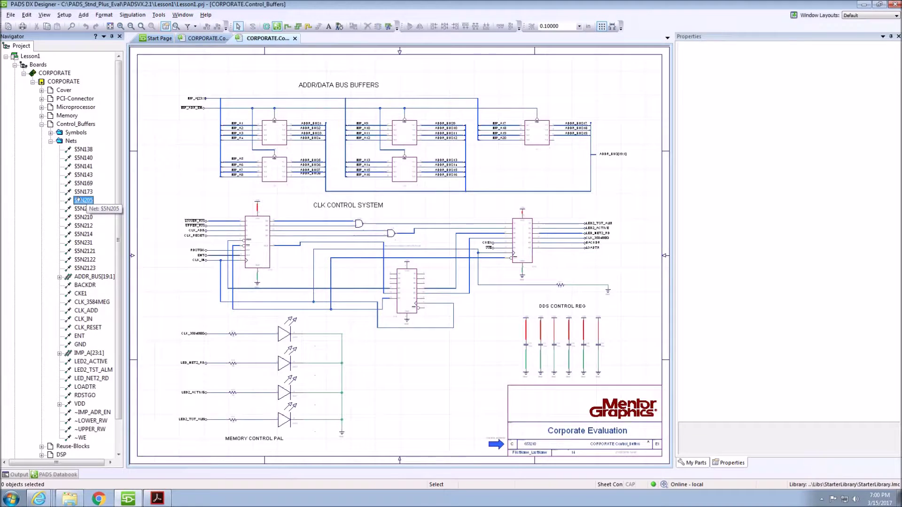
click(84, 311)
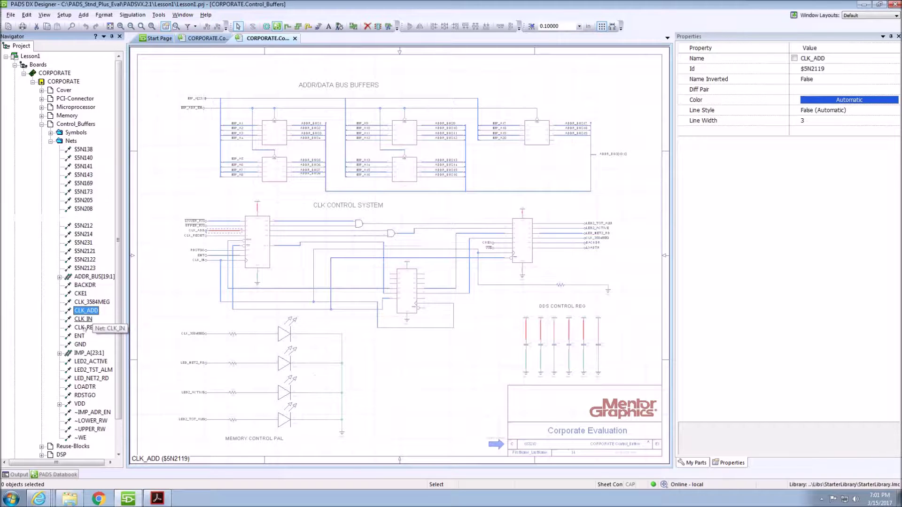
click(78, 345)
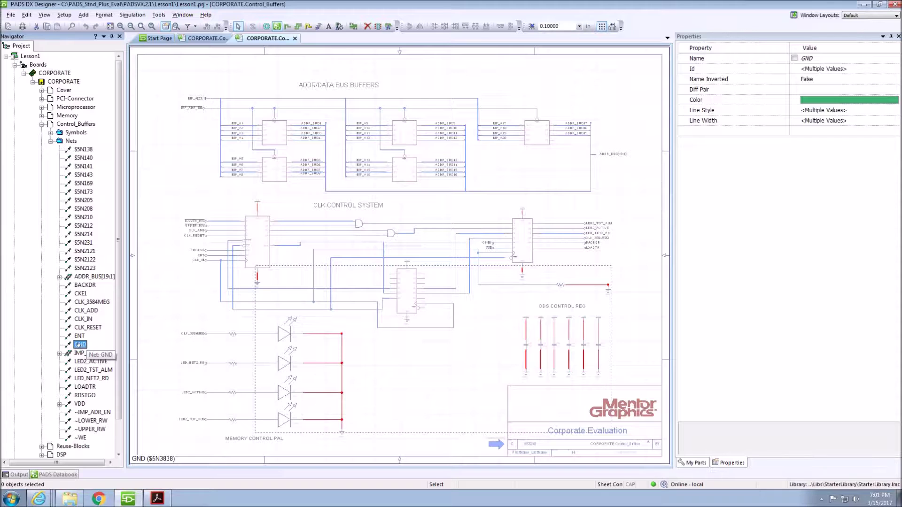
double_click(75, 124)
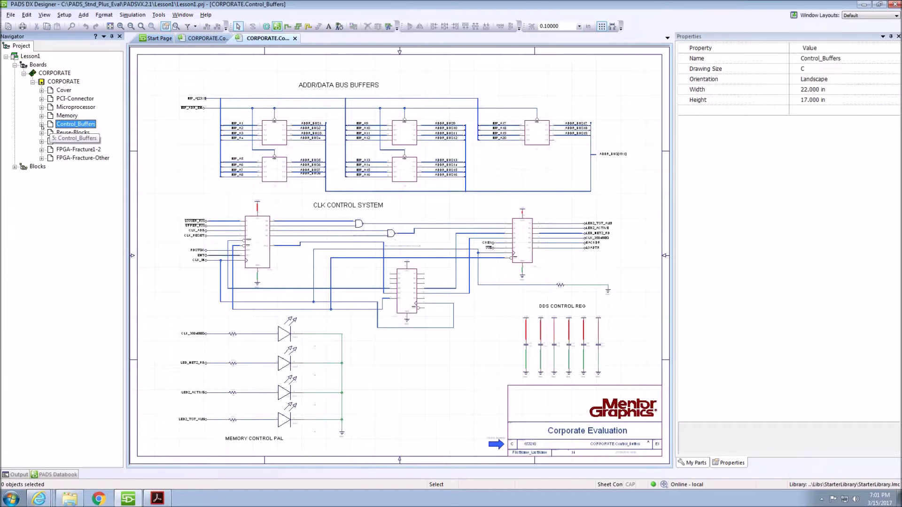
click(147, 84)
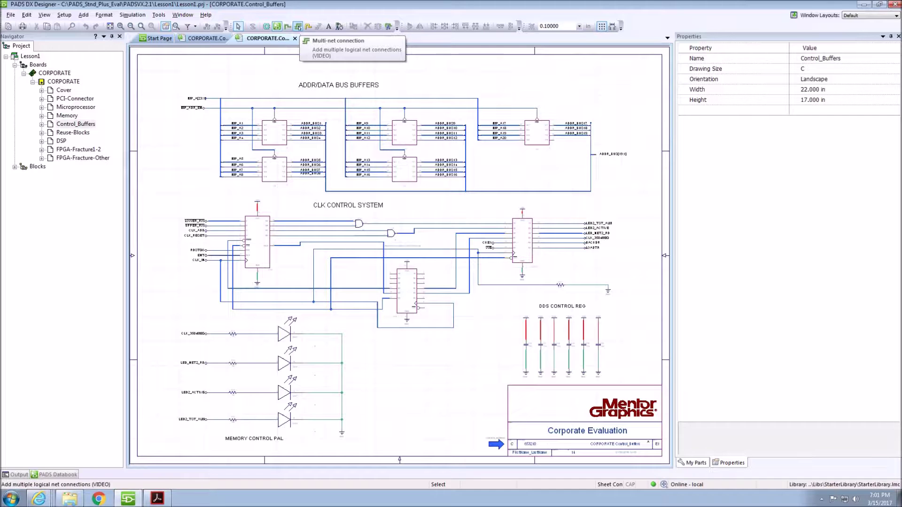
mouse_move(299, 28)
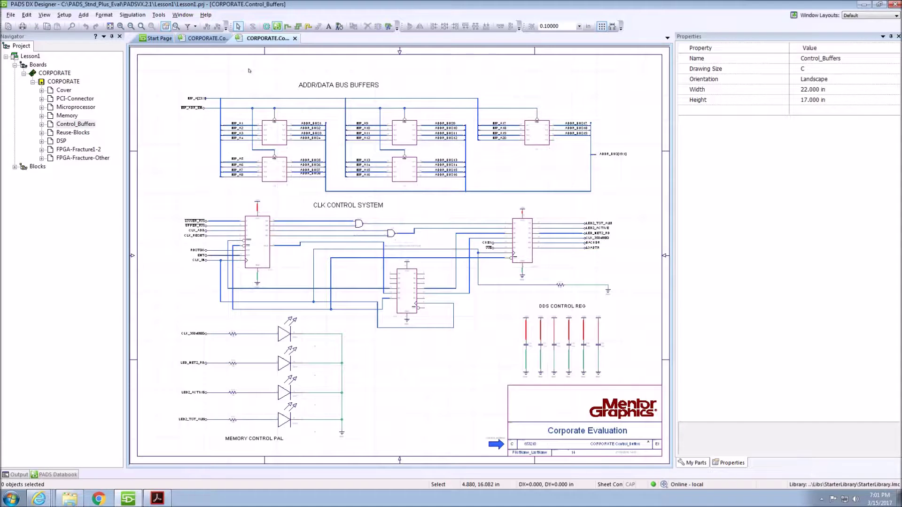
drag(748, 38, 609, 318)
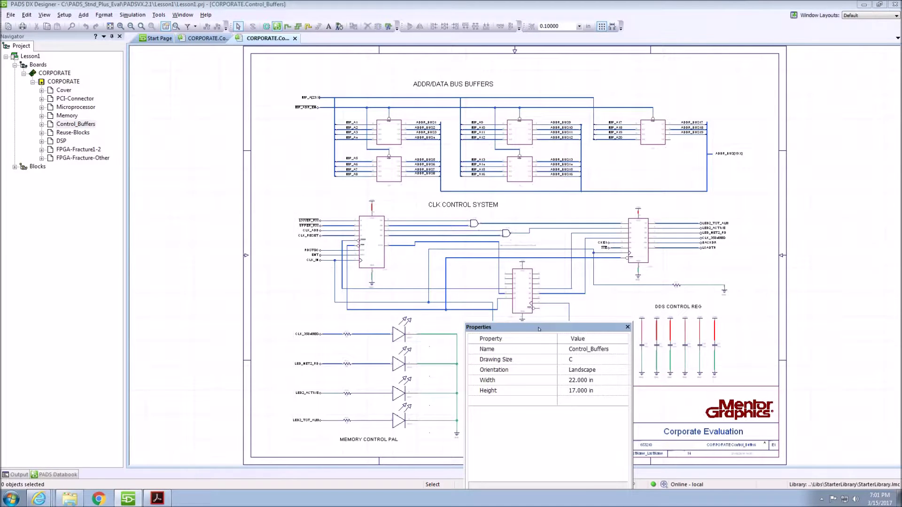
drag(516, 327, 882, 248)
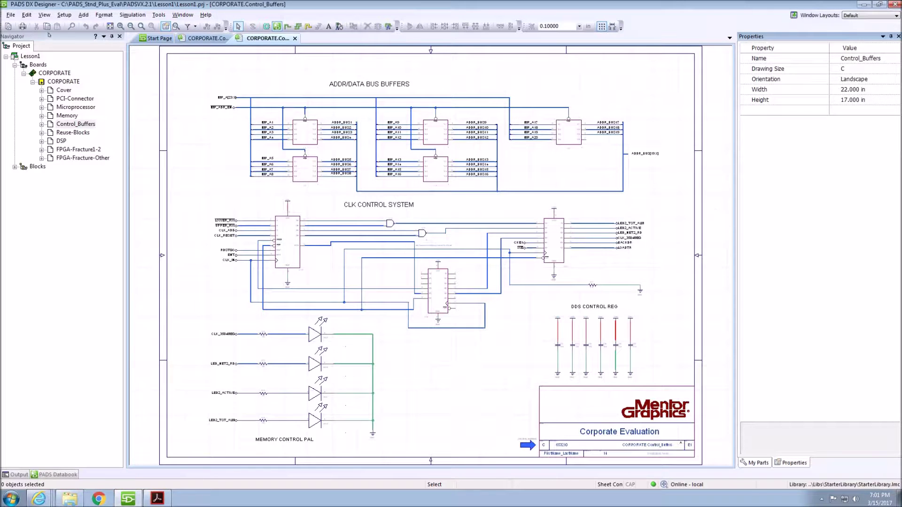
Review the Project, Special Components and Display > Objects pages in Setup > Settings.
click(64, 15)
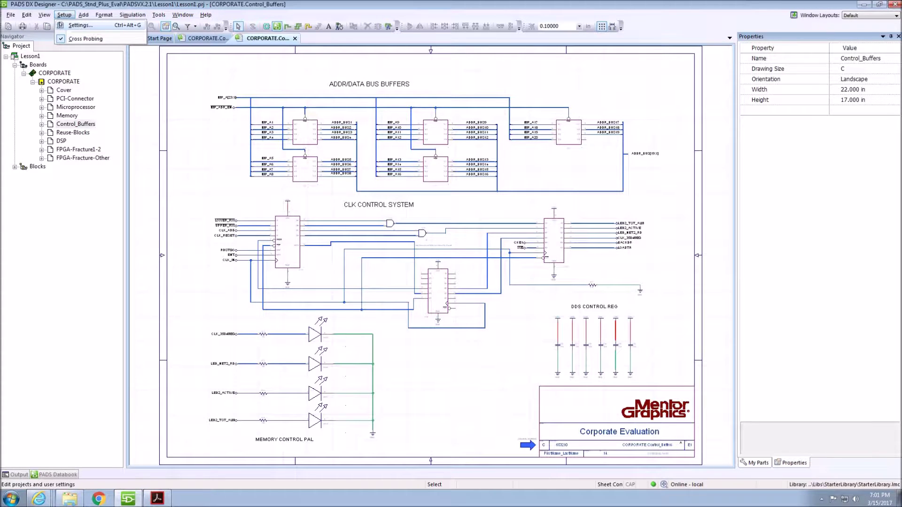
click(60, 24)
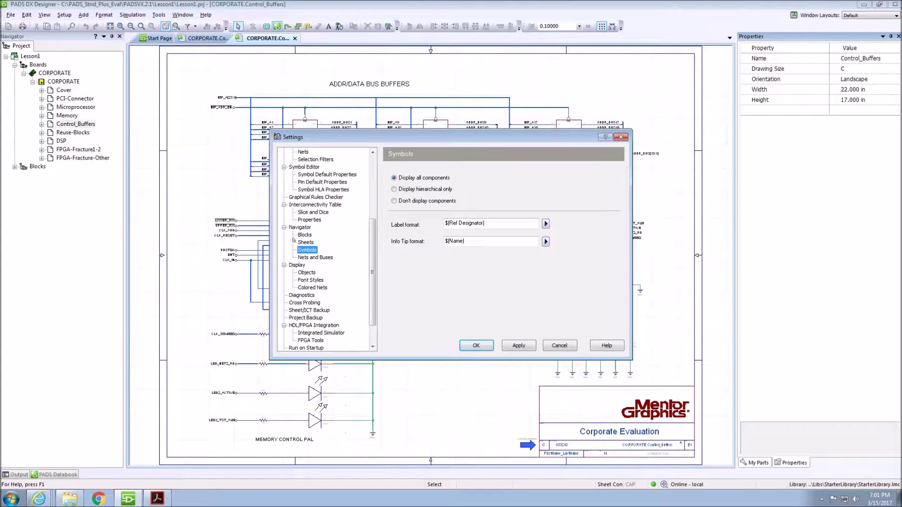
scroll(310, 244, up, 5)
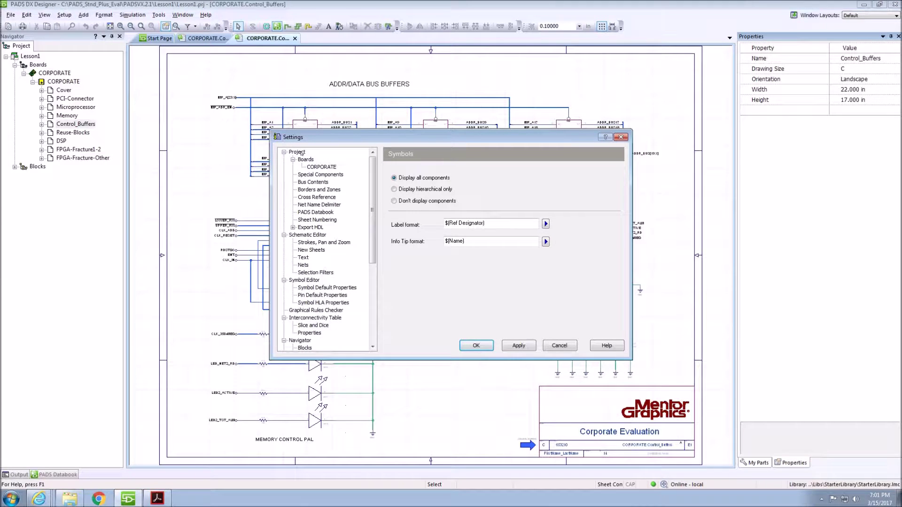
click(302, 152)
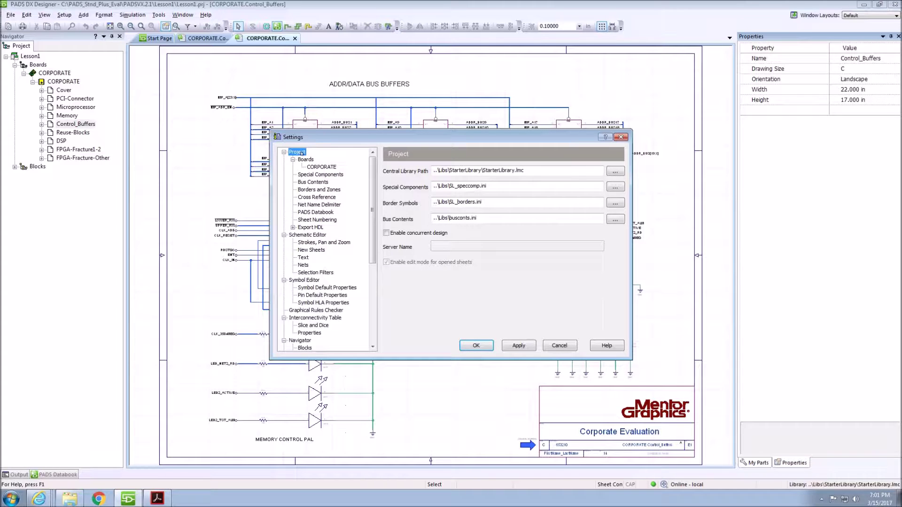
click(303, 174)
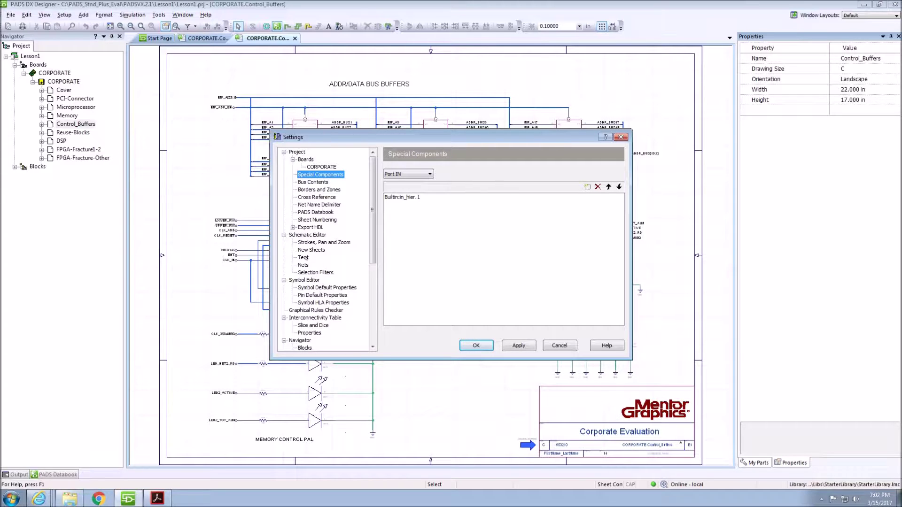
scroll(307, 271, down, 2)
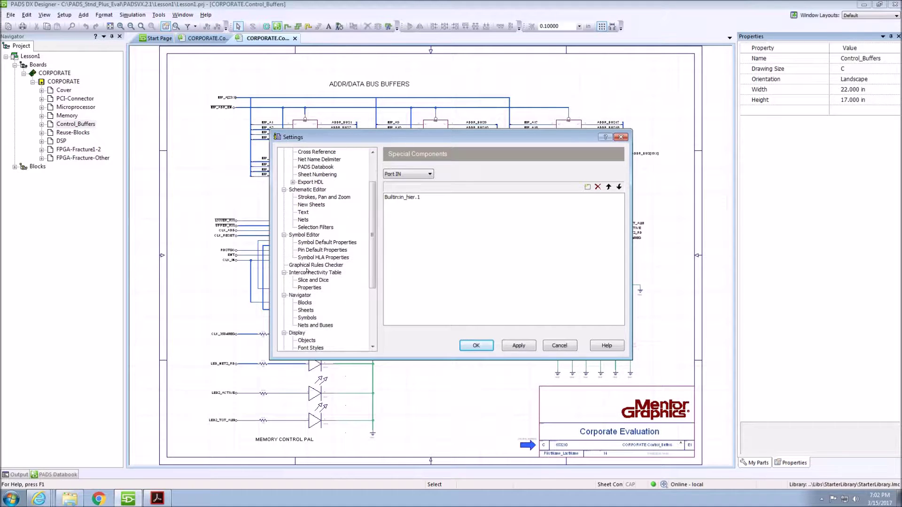
click(305, 340)
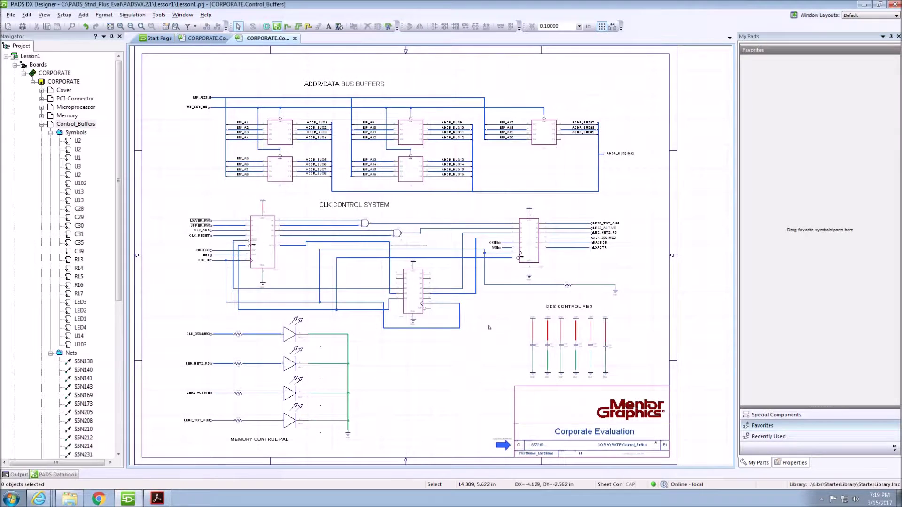
Dock the PADS Databook, choose the Capacitor library and place the 1.2 pF C0603-1R2-100-025.
click(75, 474)
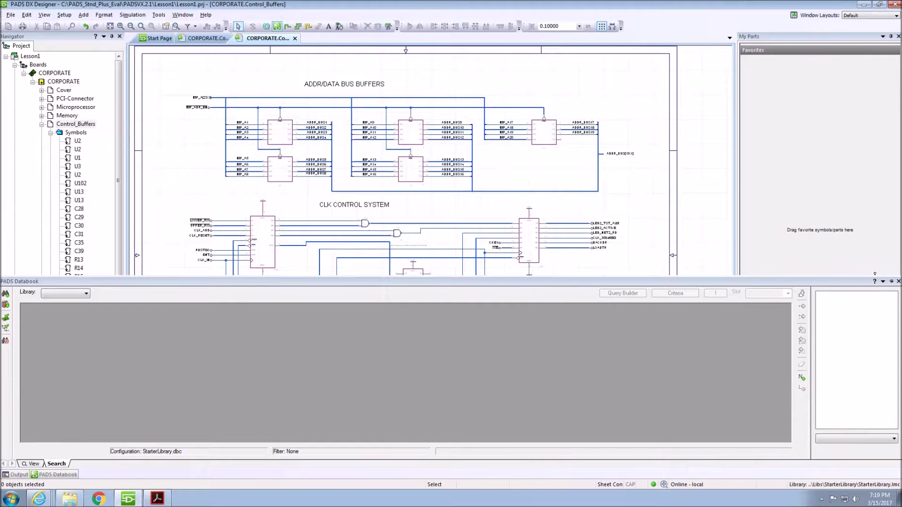
drag(874, 281, 536, 346)
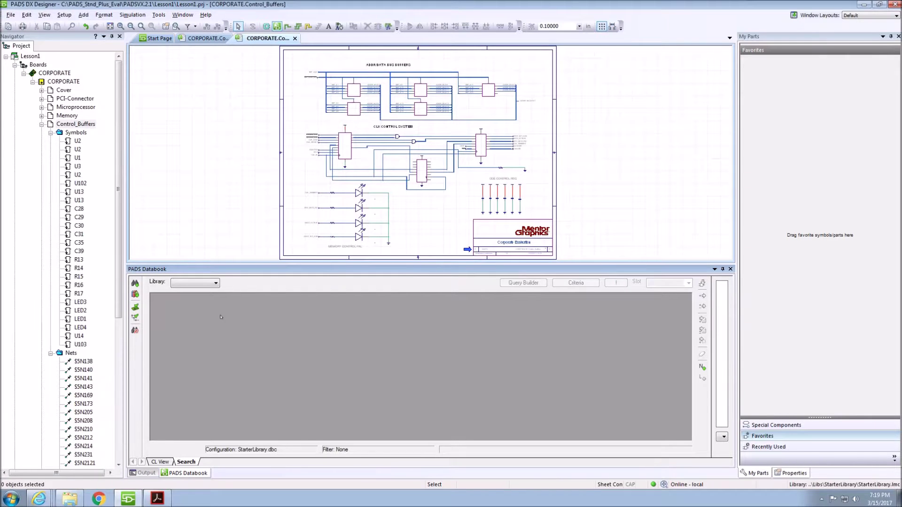
click(197, 283)
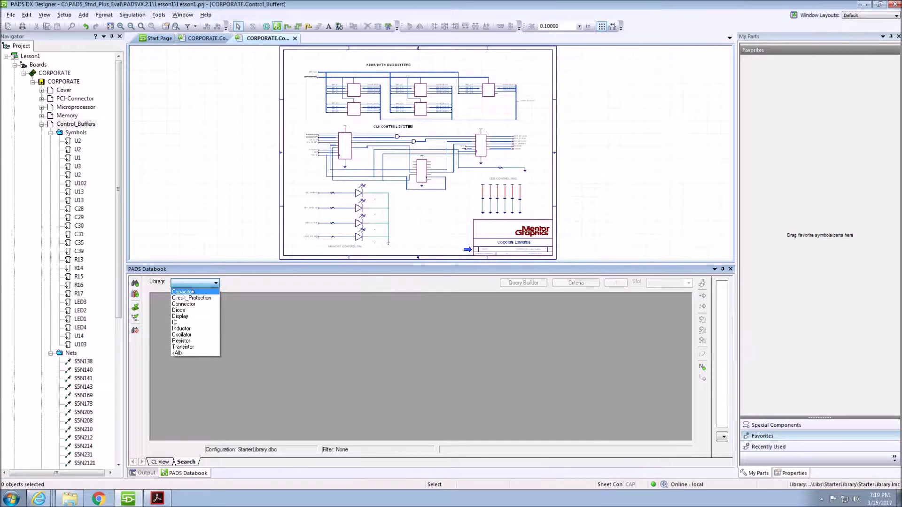
click(192, 291)
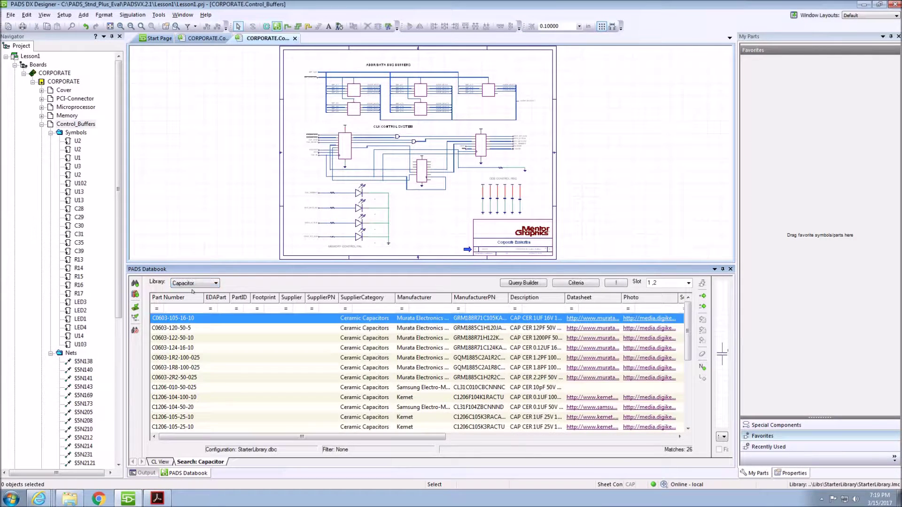
click(265, 358)
drag(723, 354, 482, 216)
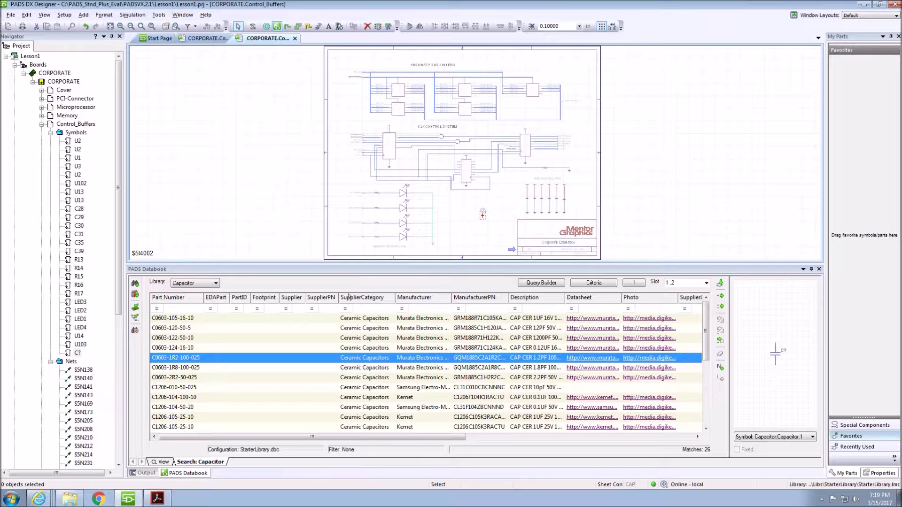
drag(312, 436, 400, 437)
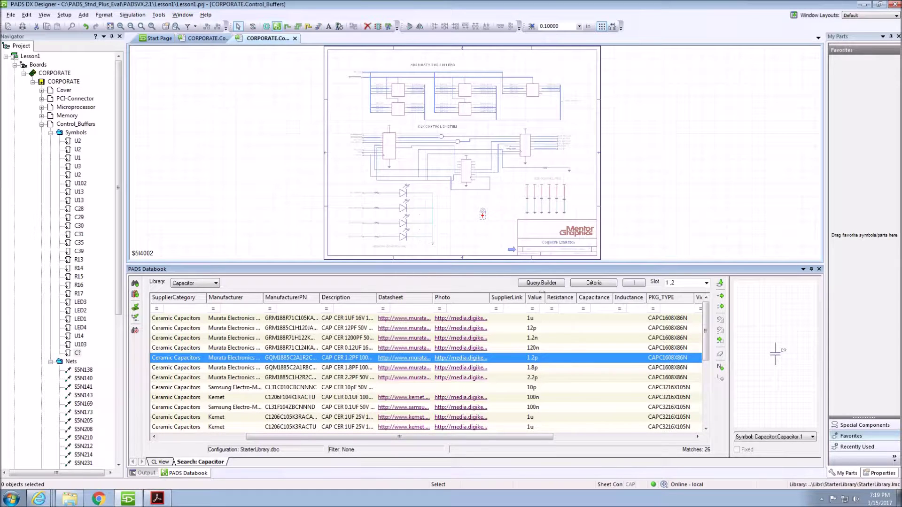
Filter the Databook Value column for 10uf and place the Samsung CL31A106KAHNNNE 10 µF capacitor.
drag(545, 294, 569, 295)
click(555, 309)
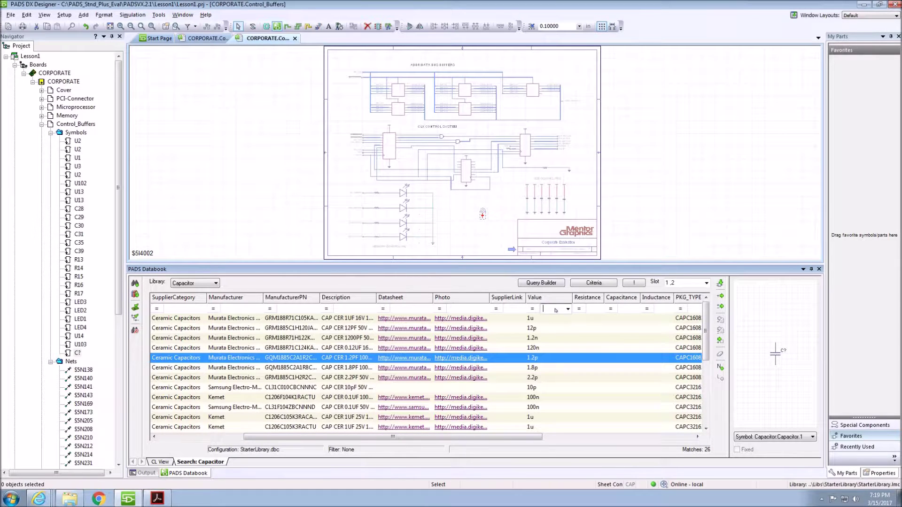
text(10uf)
key(Return)
click(542, 320)
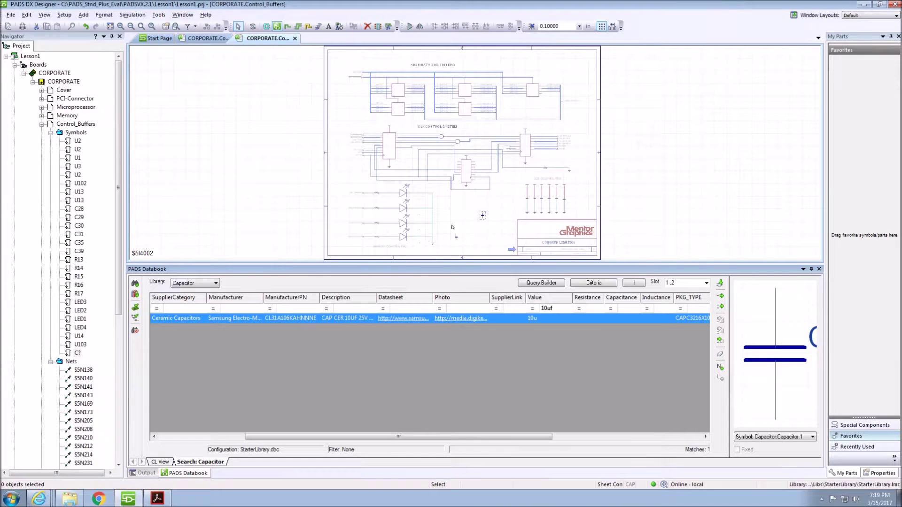
click(465, 219)
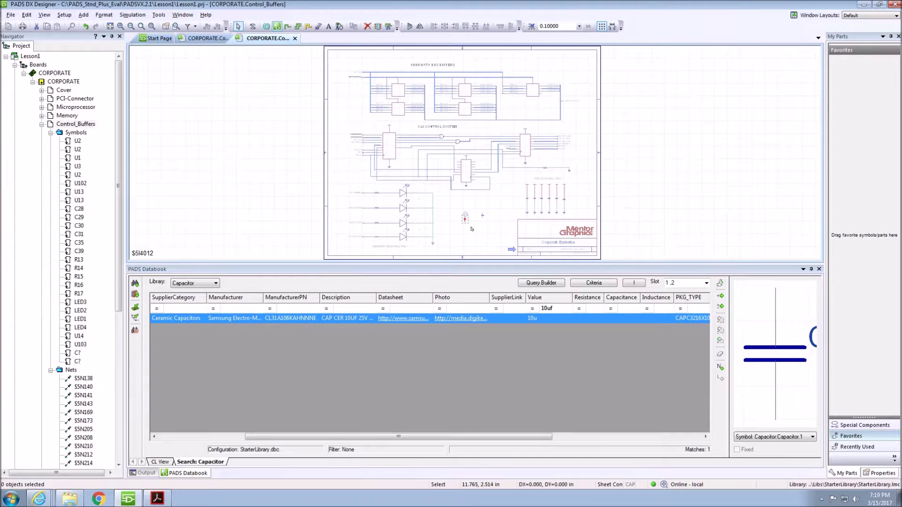
drag(826, 219, 731, 219)
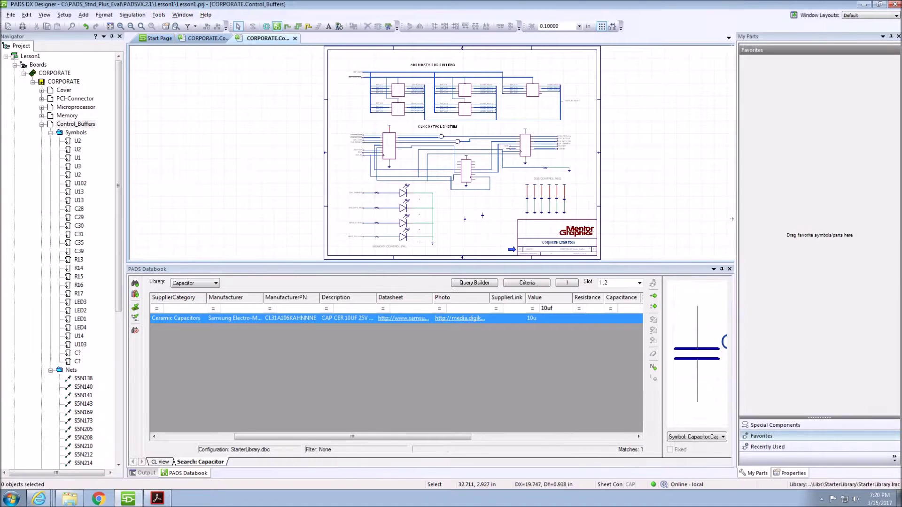
Place a GND_Digital.1 ground symbol from Special Components beside the capacitors.
click(764, 425)
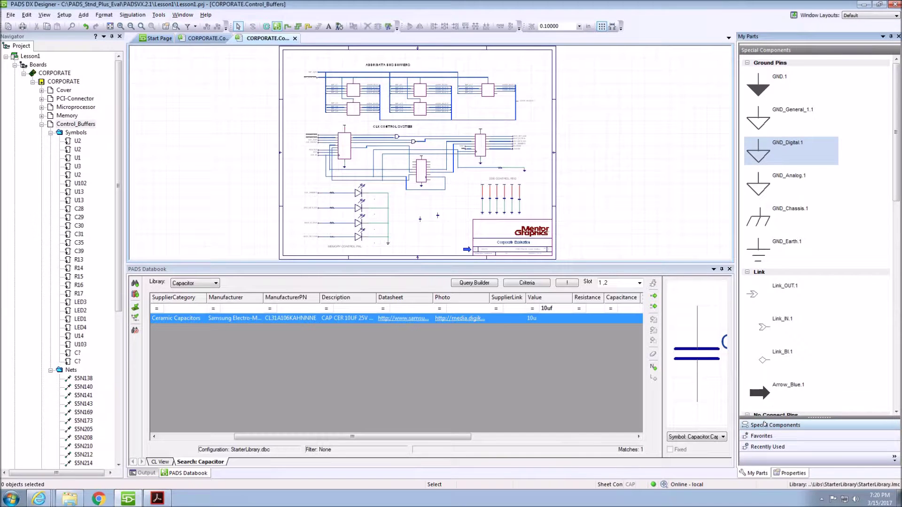
scroll(789, 197, down, 5)
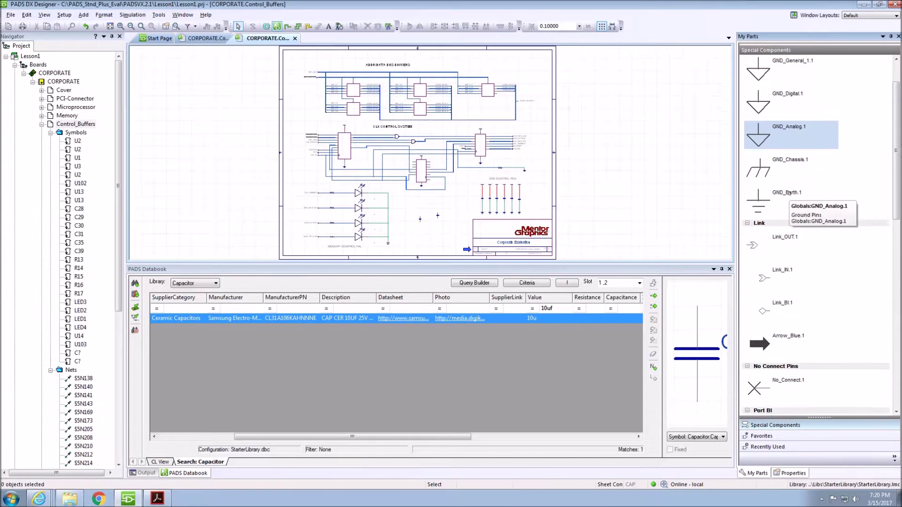
scroll(789, 193, up, 4)
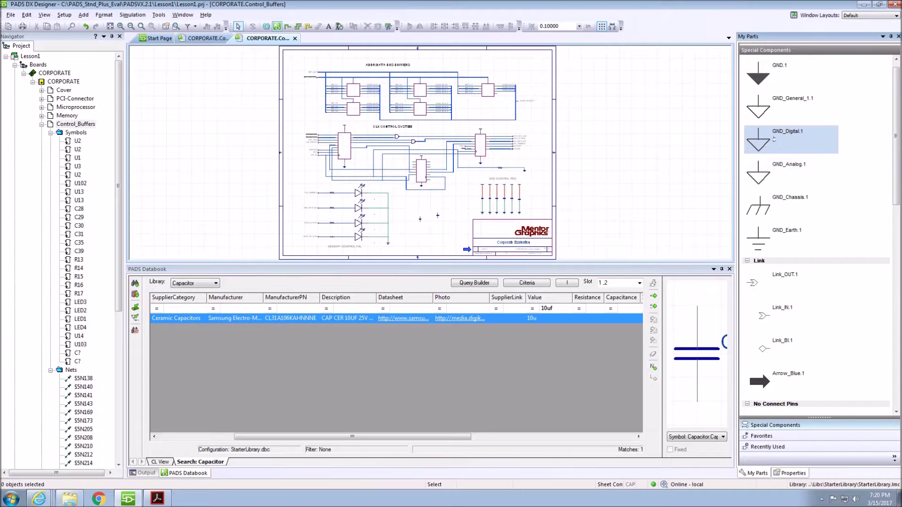
drag(774, 139, 449, 207)
click(450, 230)
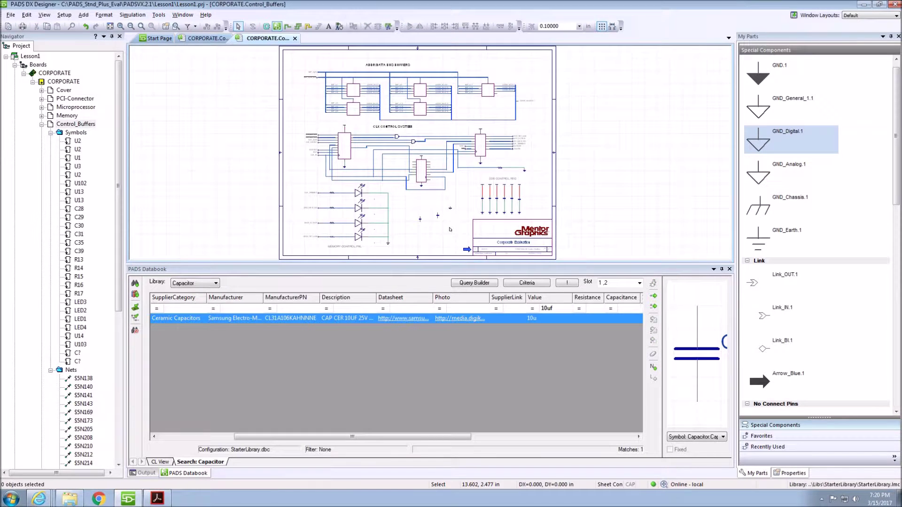
click(770, 447)
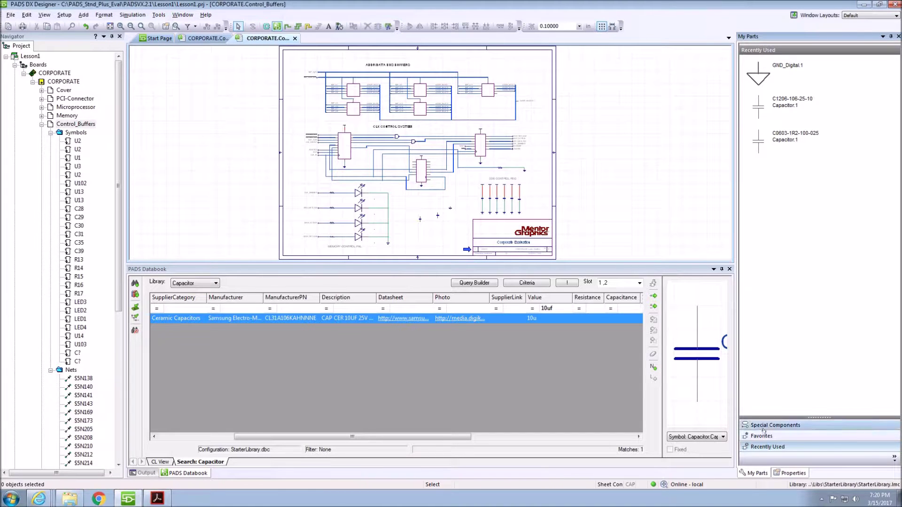
click(761, 436)
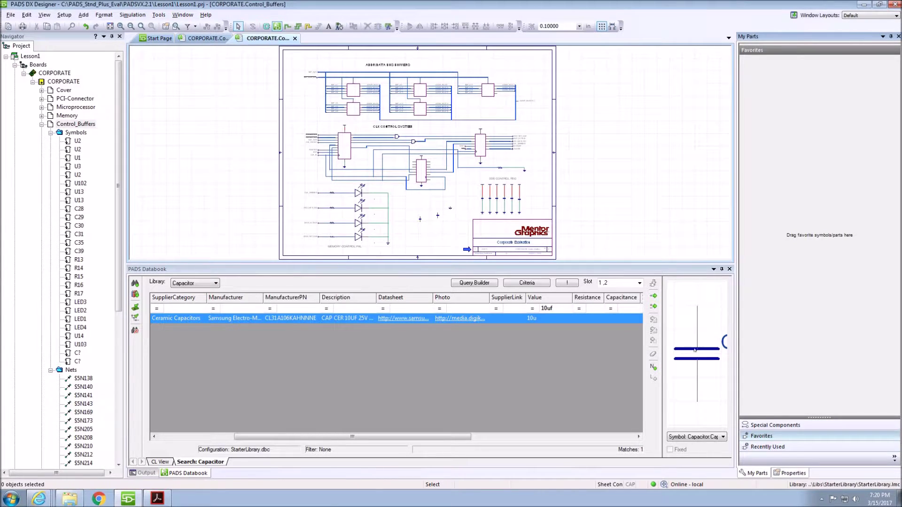
drag(694, 349, 755, 279)
drag(783, 202, 783, 203)
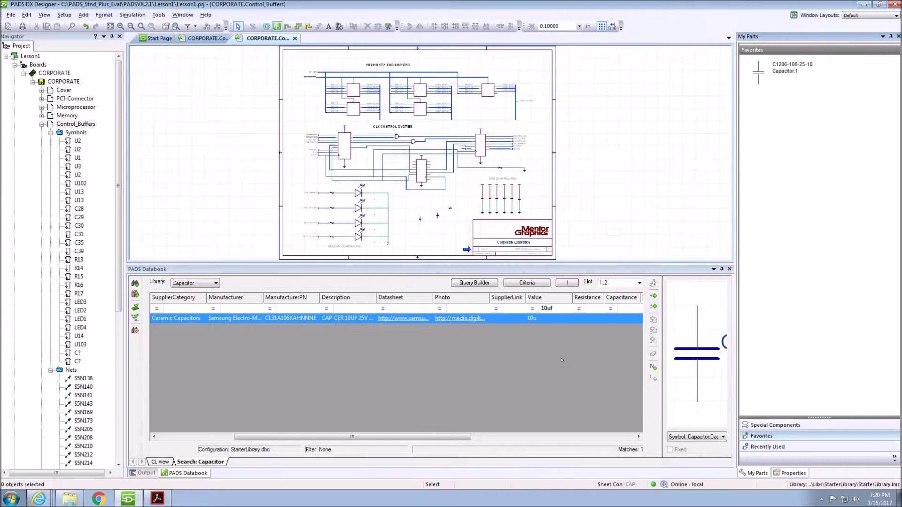
click(199, 283)
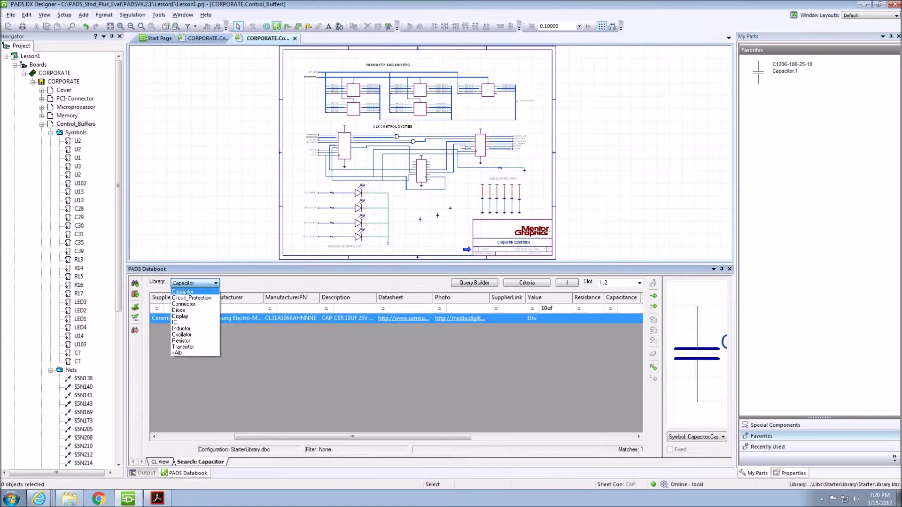
Switch the Databook to the IC library and add 74AC16244DLR to Favorites.
click(175, 320)
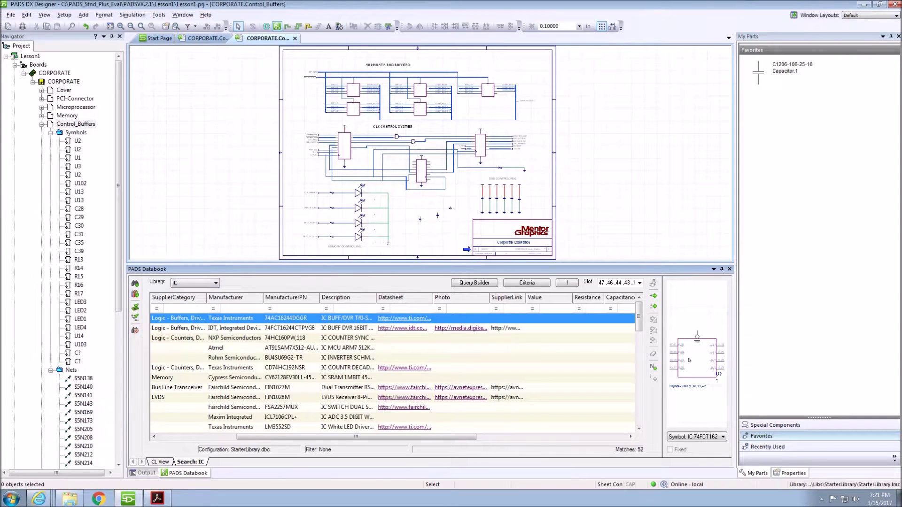
drag(688, 360, 768, 244)
drag(787, 199, 787, 198)
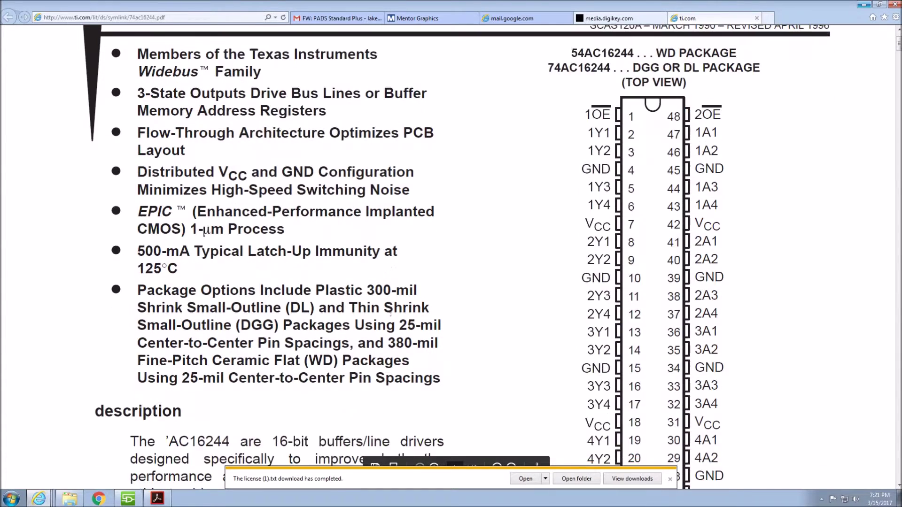
Look over the 74AC16244 datasheet PDF, then return to PADS DX Designer.
scroll(391, 314, down, 3)
scroll(390, 314, up, 4)
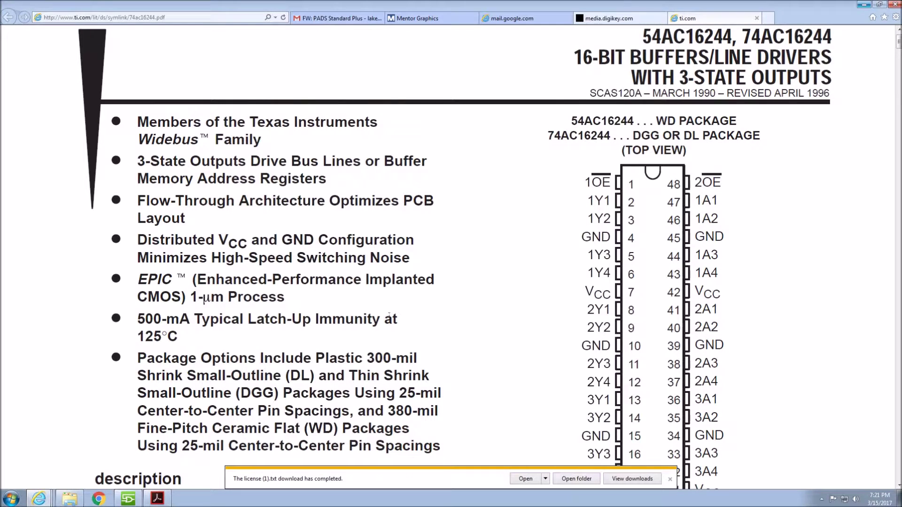
click(128, 498)
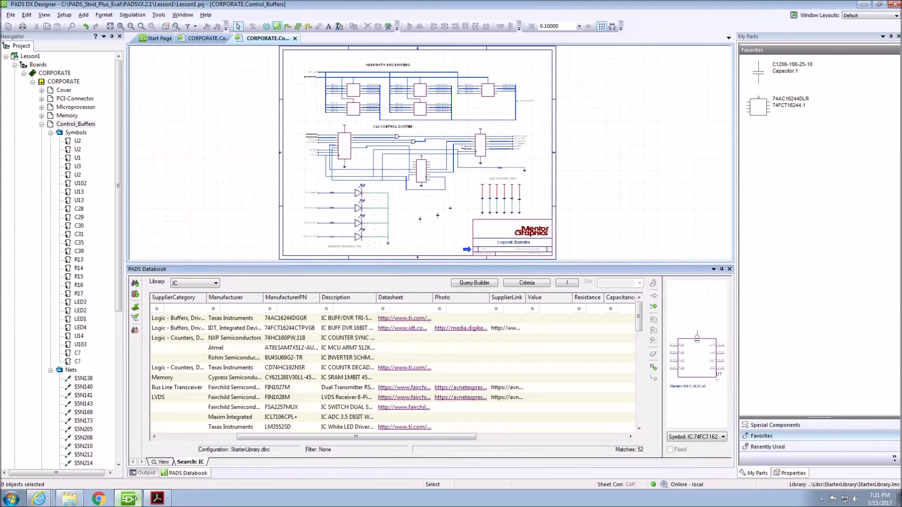
Place the Texas Instruments 74AC16244DGGR buffer from the Databook on the sheet.
click(352, 331)
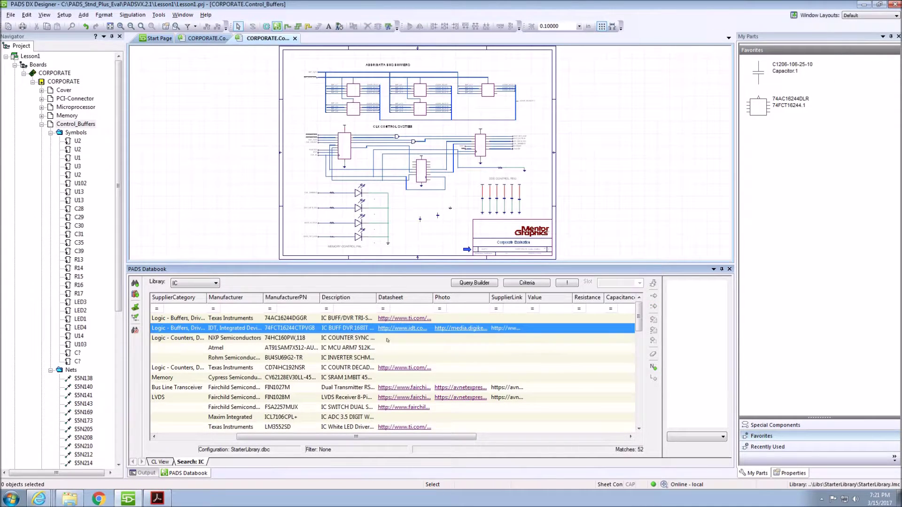
click(357, 319)
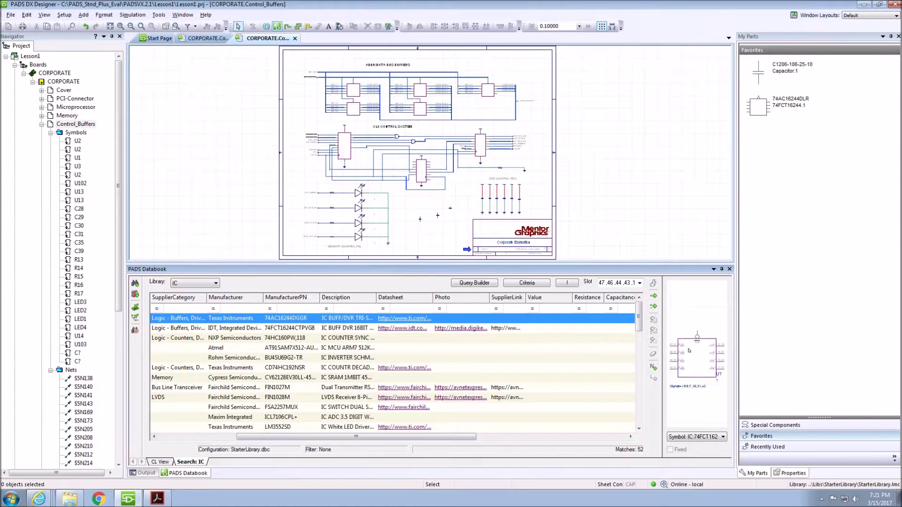
drag(485, 250, 445, 221)
scroll(446, 225, up, 5)
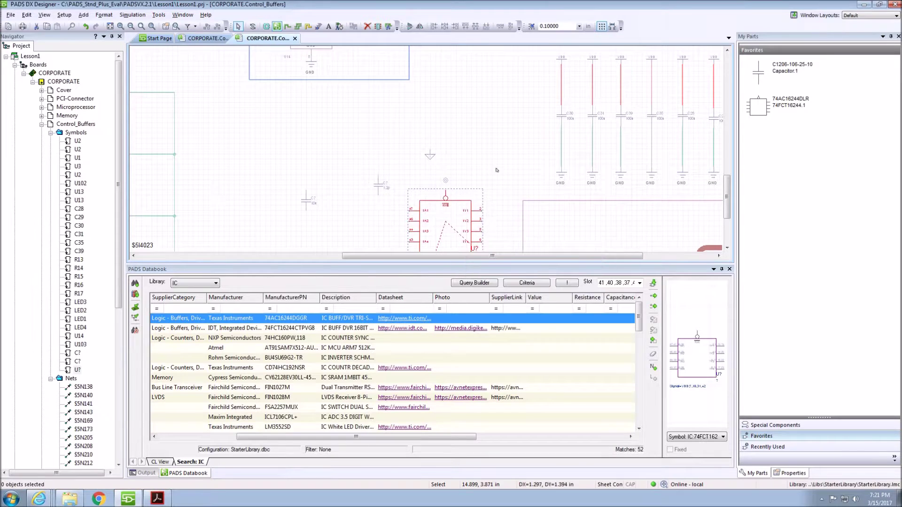
scroll(496, 170, down, 3)
Open the placed buffer IC's datasheet via its Open Hyperlink menu.
right_click(452, 174)
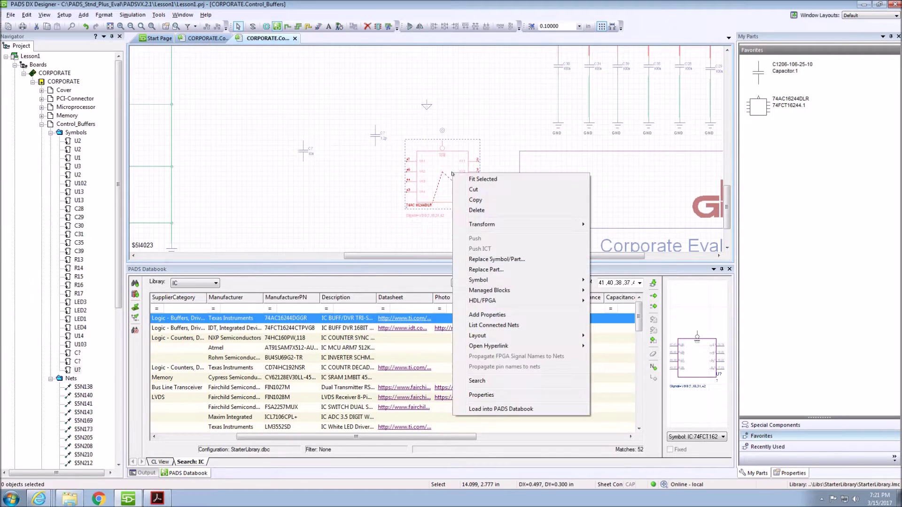
mouse_move(506, 344)
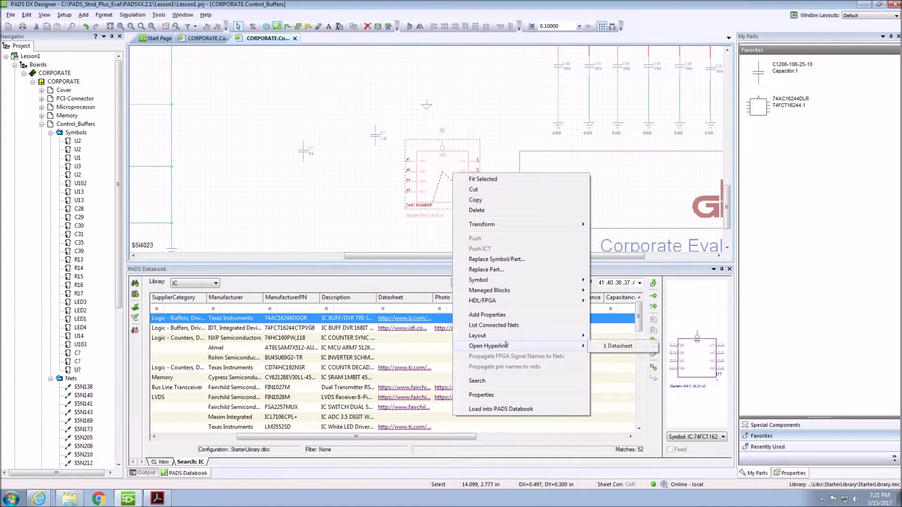
click(637, 345)
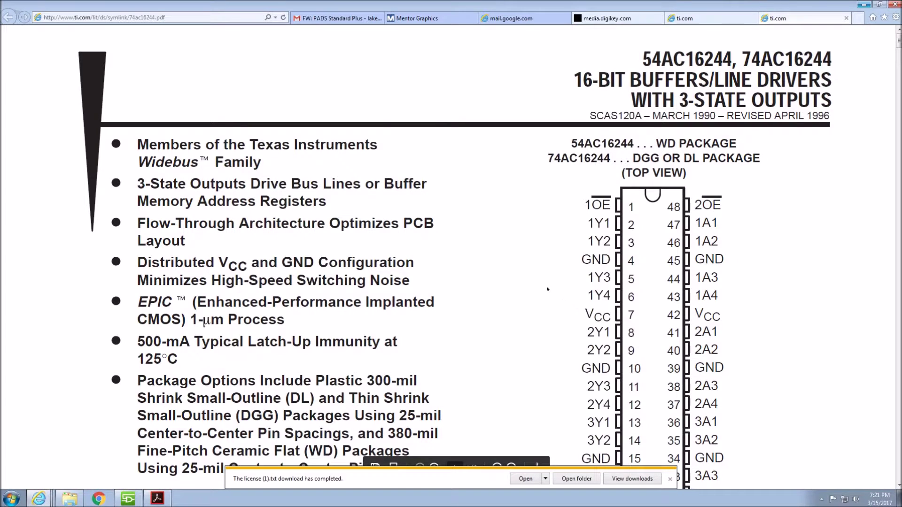
scroll(547, 288, down, 3)
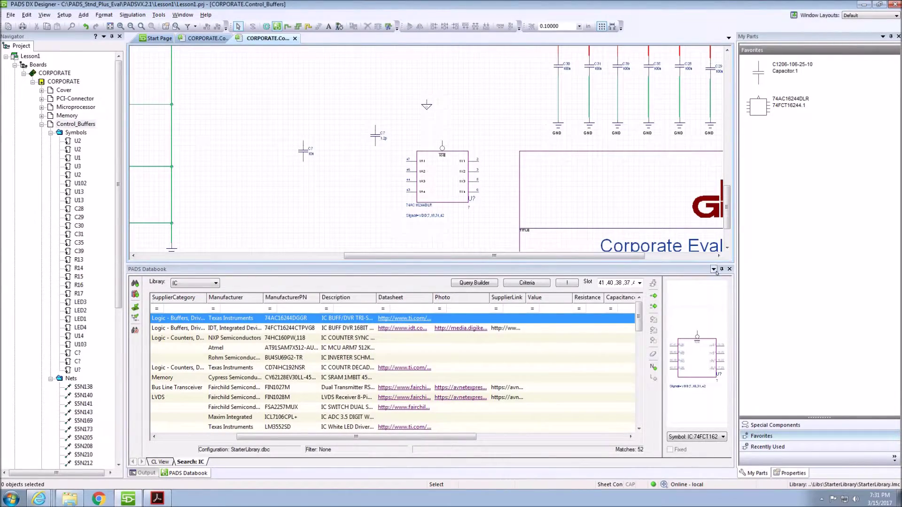
With the Databook collapsed, move the 10u capacitor directly above the 1.2p capacitor beside the IC.
drag(717, 272, 451, 470)
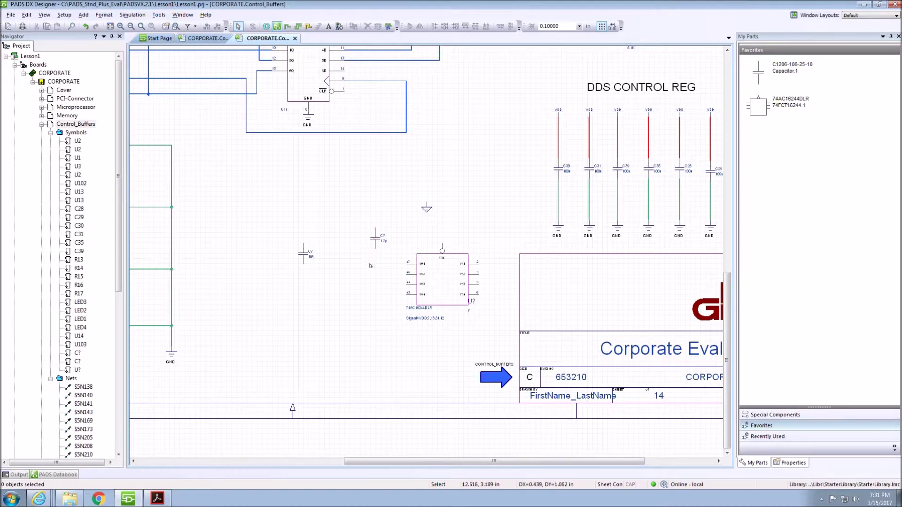
scroll(368, 282, up, 2)
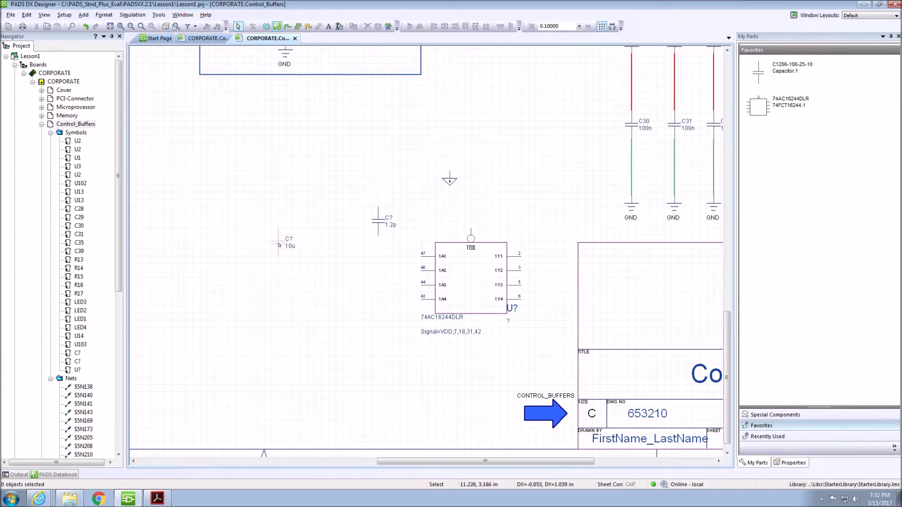
drag(279, 245, 380, 145)
click(299, 226)
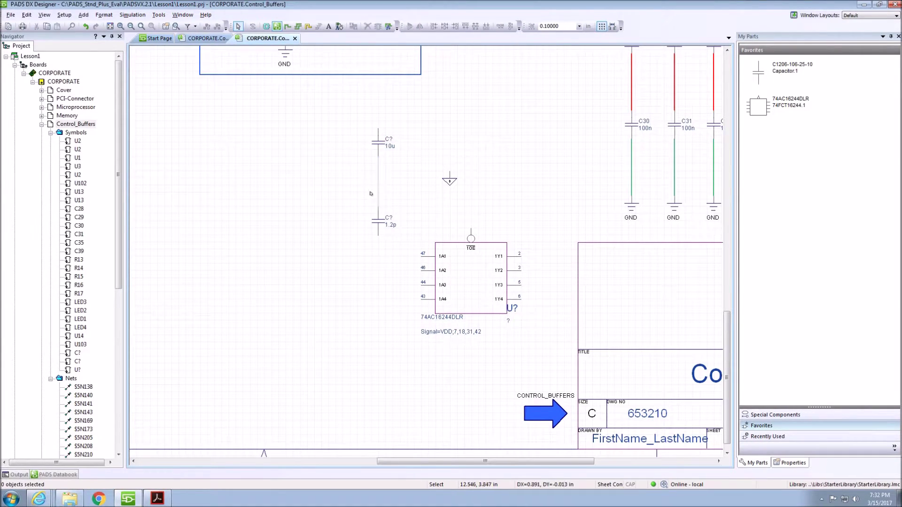
click(288, 27)
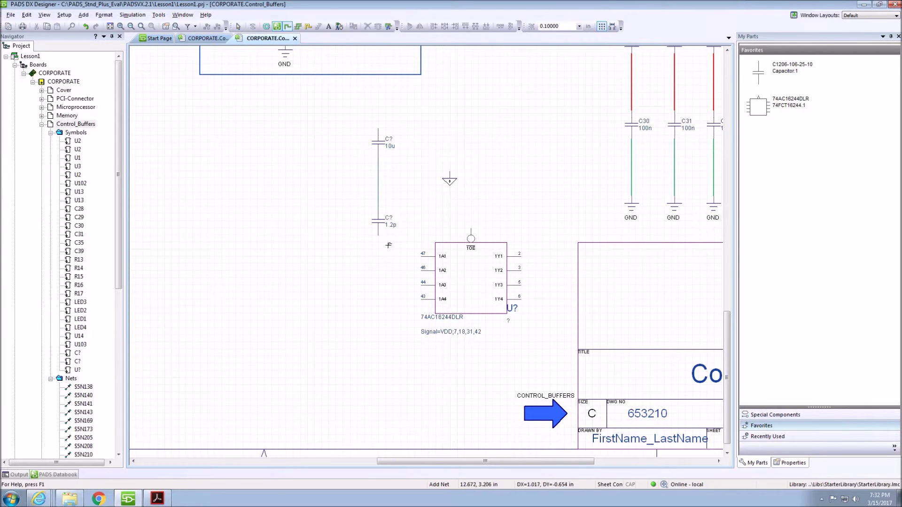
Draw a net from pin 46 (1A2) of U? to the 1.2p capacitor, creating net $5N4039.
click(412, 266)
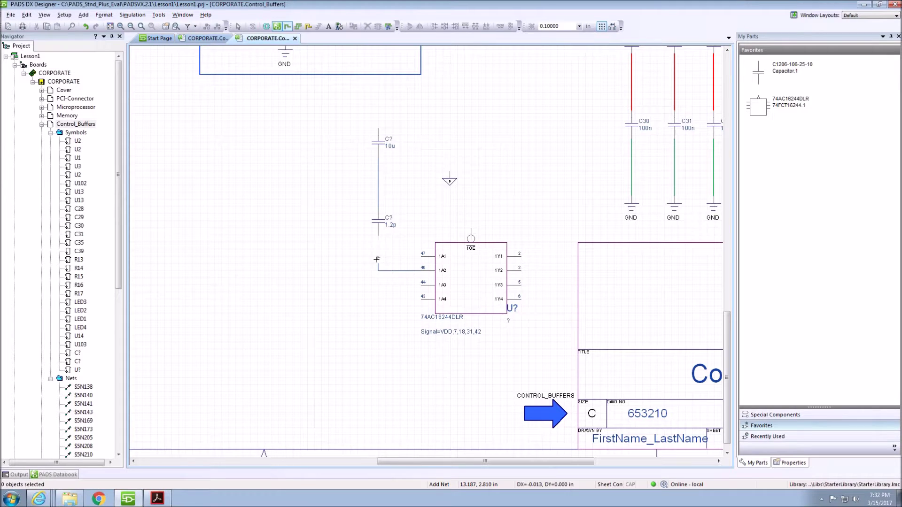
click(373, 229)
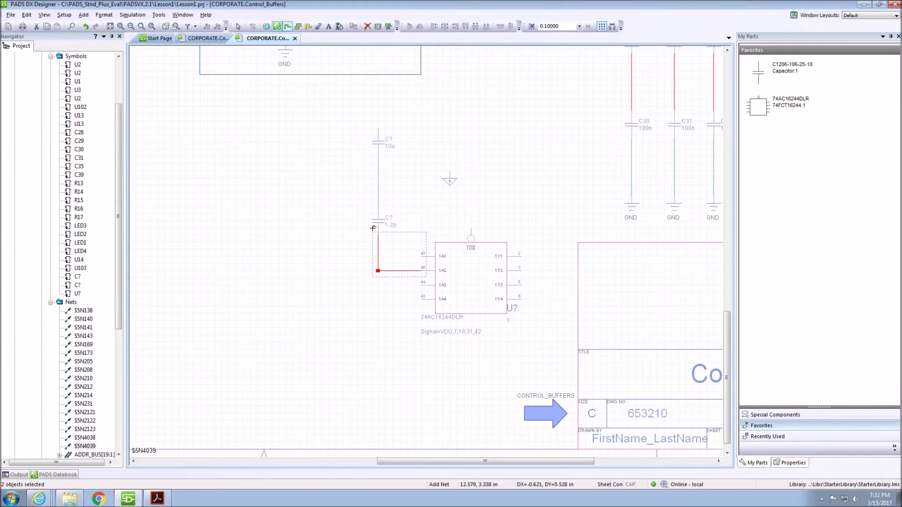
key(Escape)
right_click(306, 271)
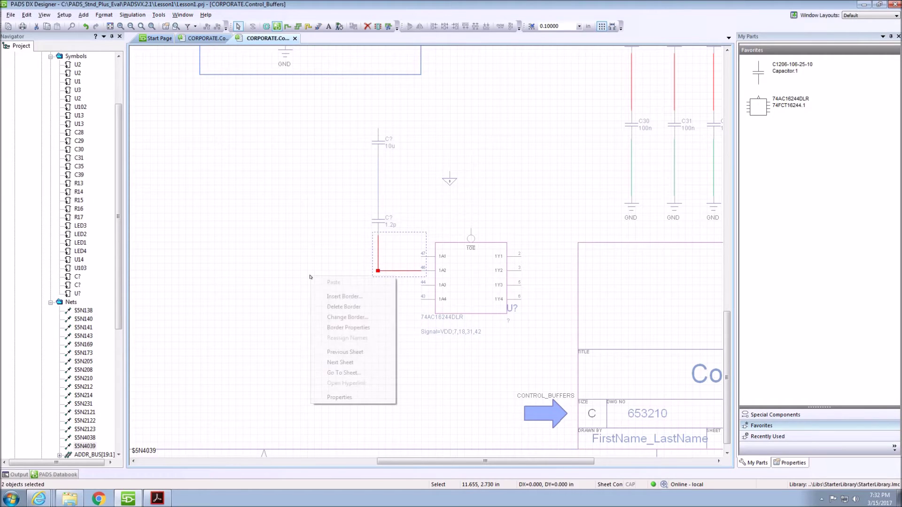
click(311, 266)
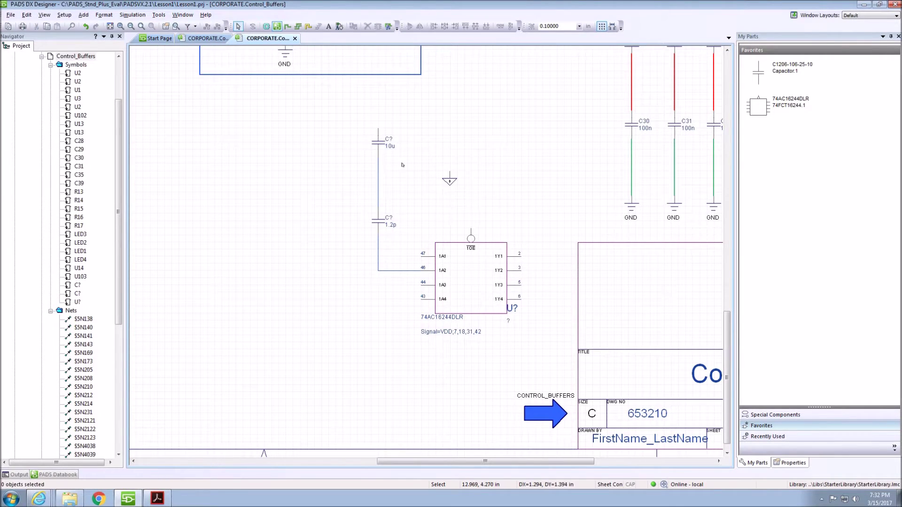
Place a copy of the C? 10u capacitor just below the original.
ctrl+drag(378, 146, 378, 179)
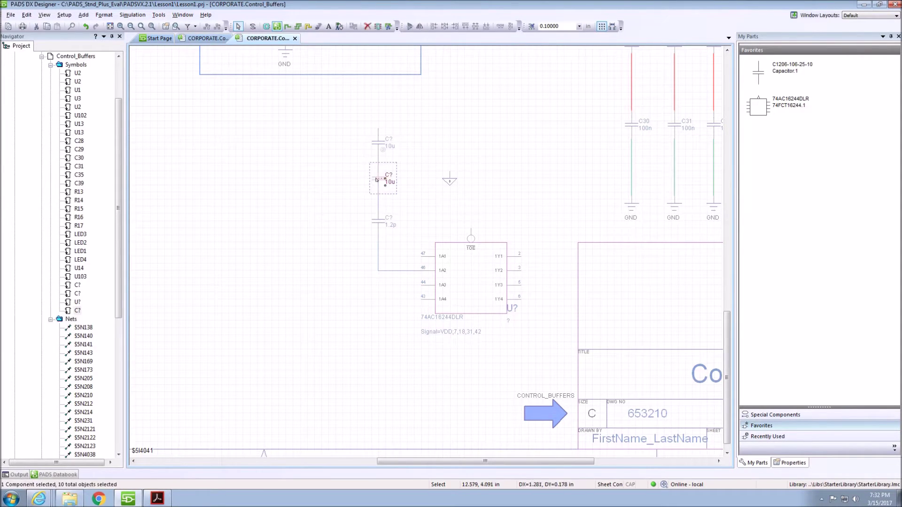
click(329, 185)
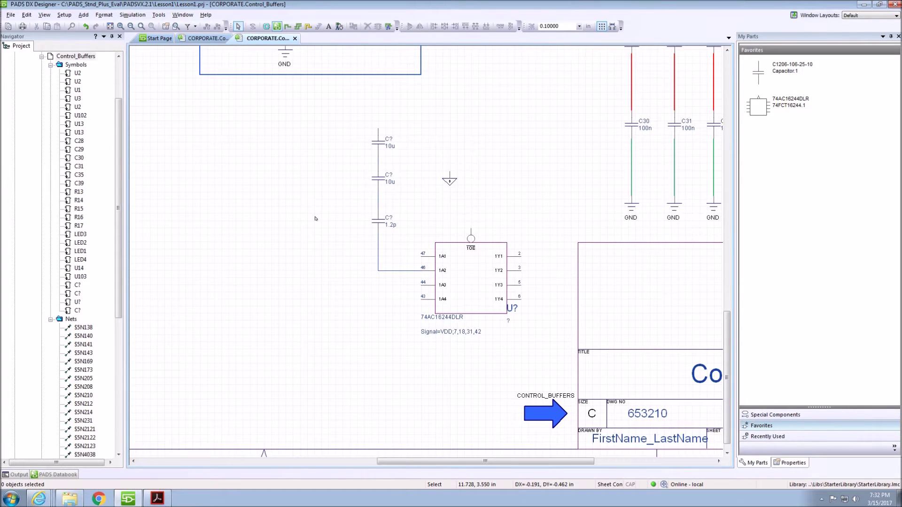
middle_click(404, 221)
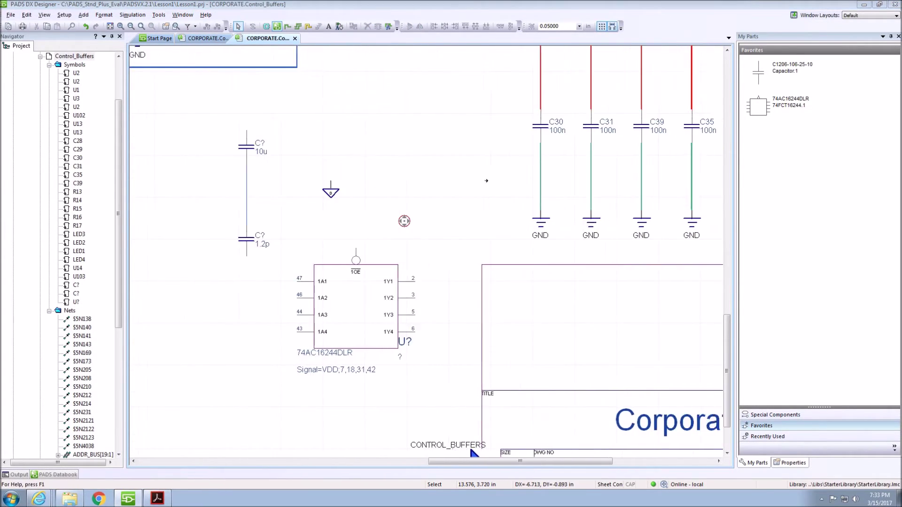
Nudge C29 down so it sits level with the other 100n capacitors between VDD and GND.
middle_click(492, 157)
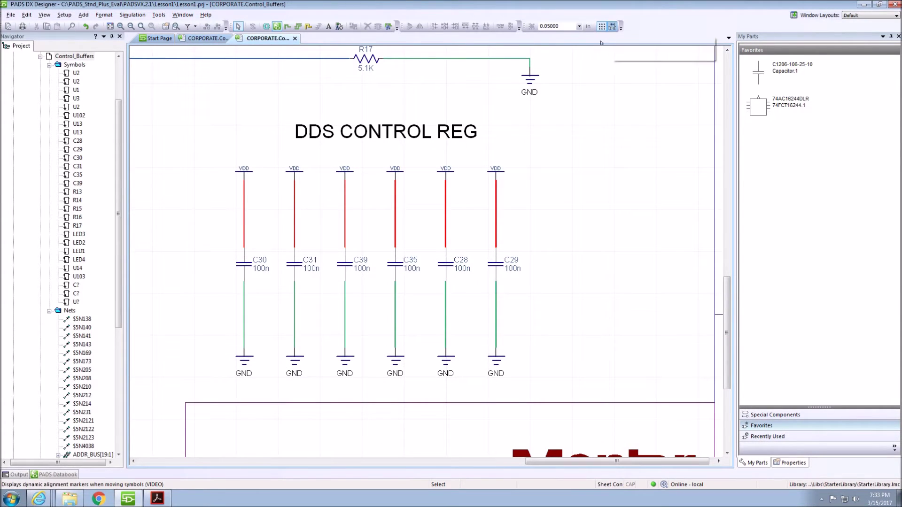
mouse_move(494, 262)
mouse_down()
mouse_move(484, 244)
mouse_move(484, 266)
mouse_move(494, 266)
mouse_up()
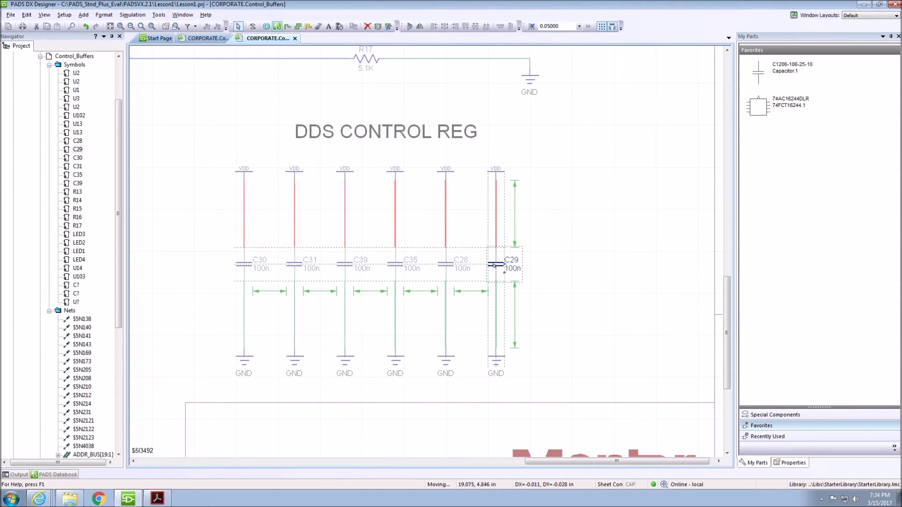
drag(494, 265, 494, 266)
click(549, 258)
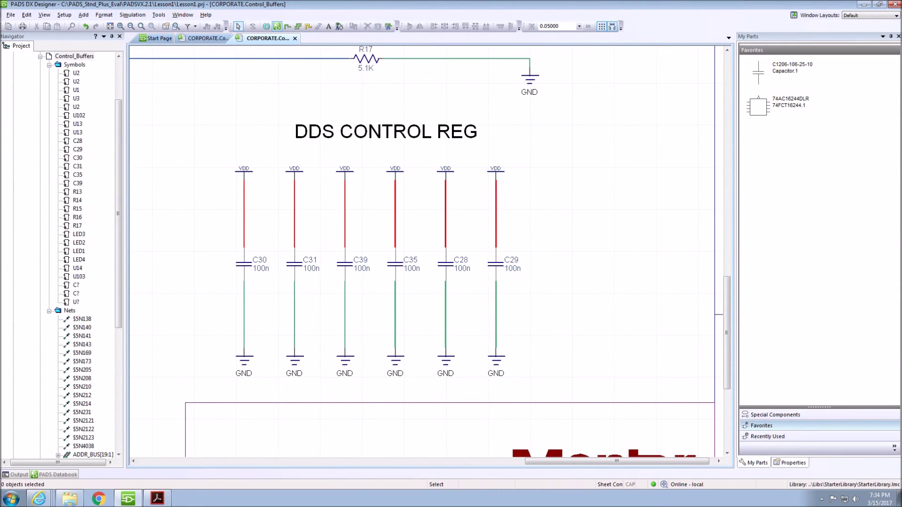